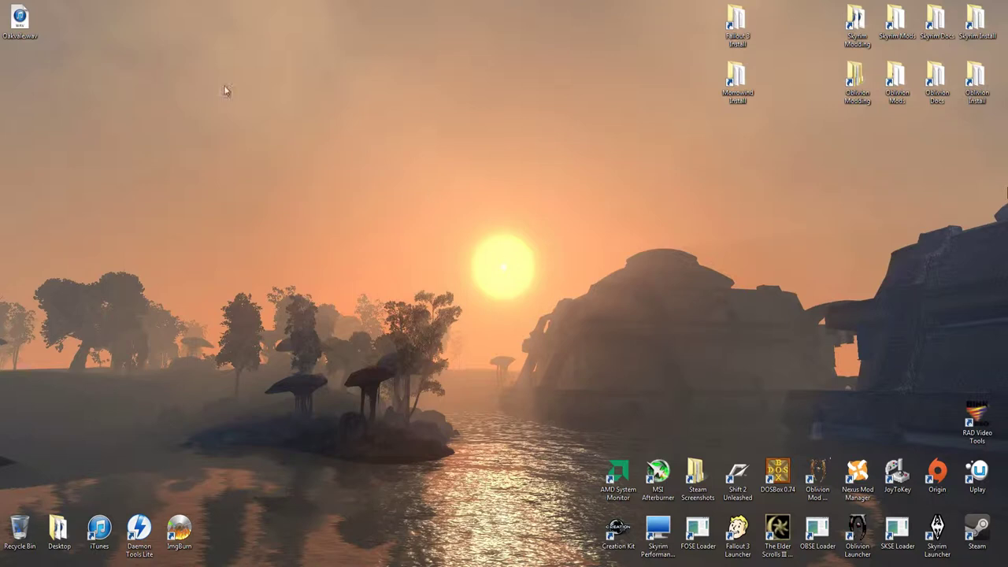
- Copy Oakvale.wav from the desktop and go to Skyrim's Data\Music folder
{"action": "left_click", "coordinate": [20, 20]}
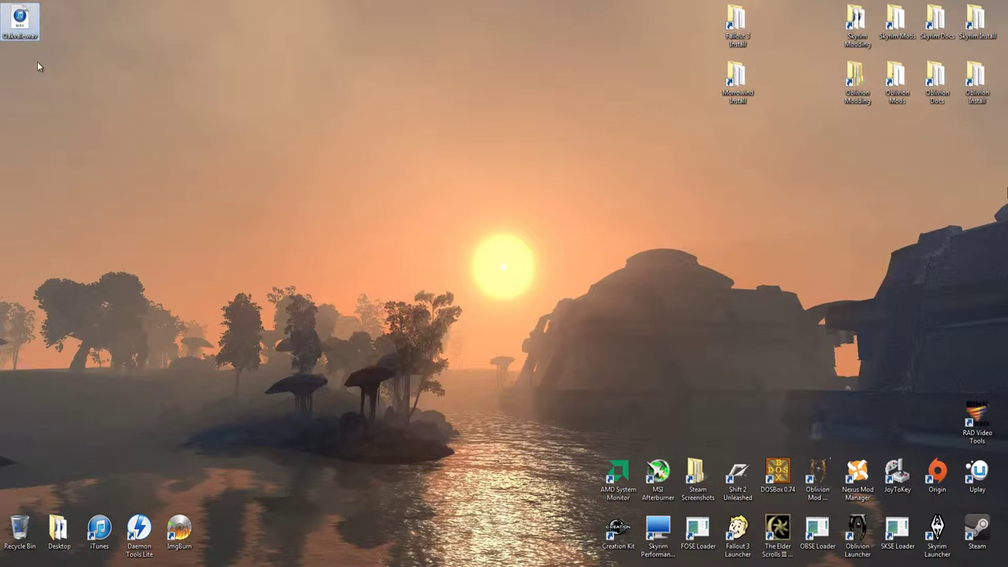
{"action": "right_click", "coordinate": [15, 14]}
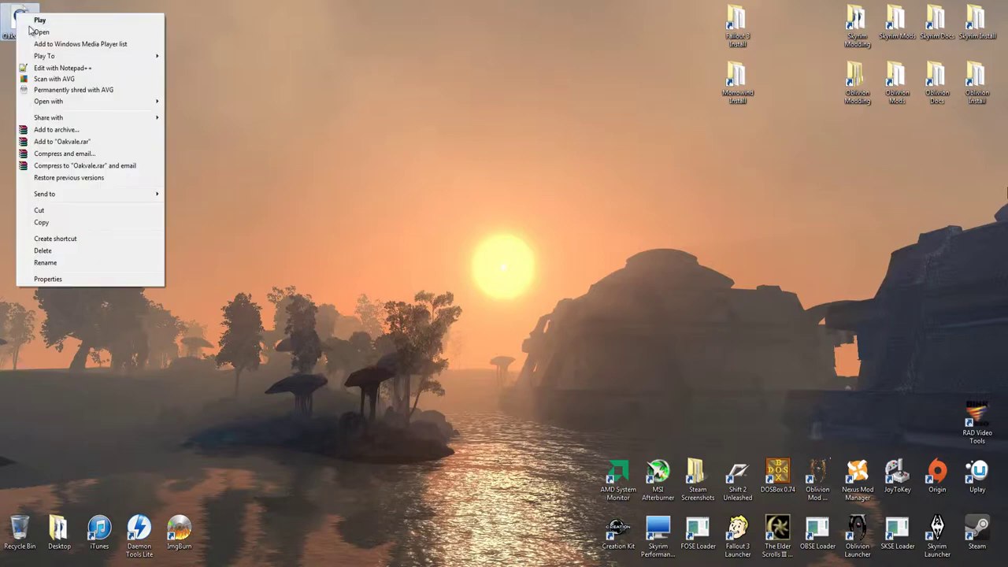
{"action": "left_click", "coordinate": [68, 222]}
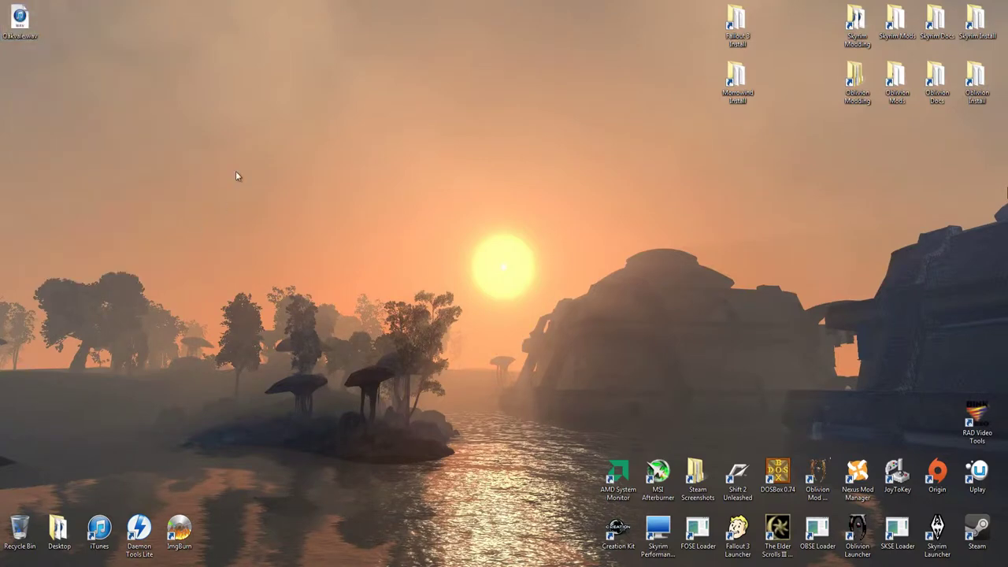
{"action": "double_click", "coordinate": [976, 20]}
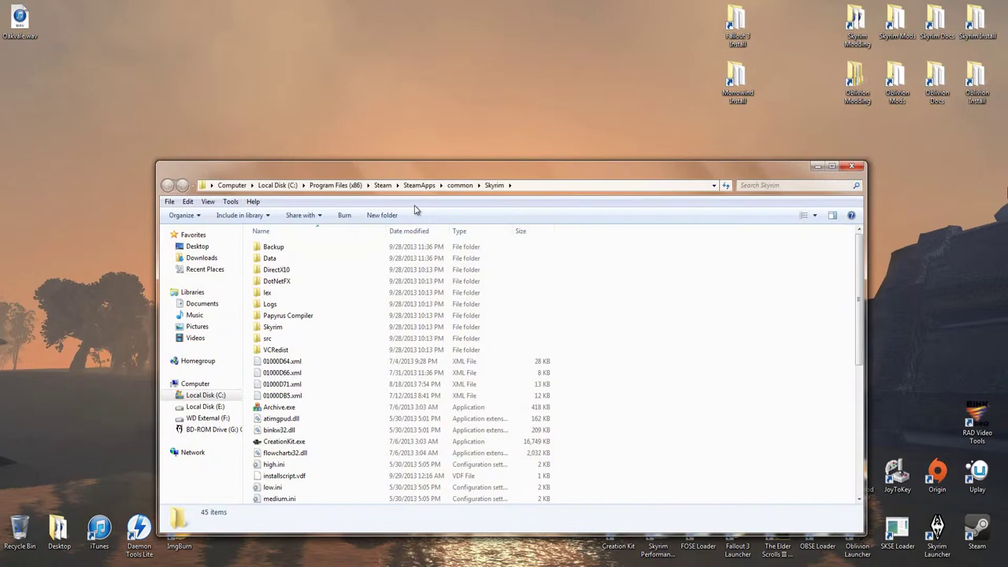
{"action": "double_click", "coordinate": [292, 258]}
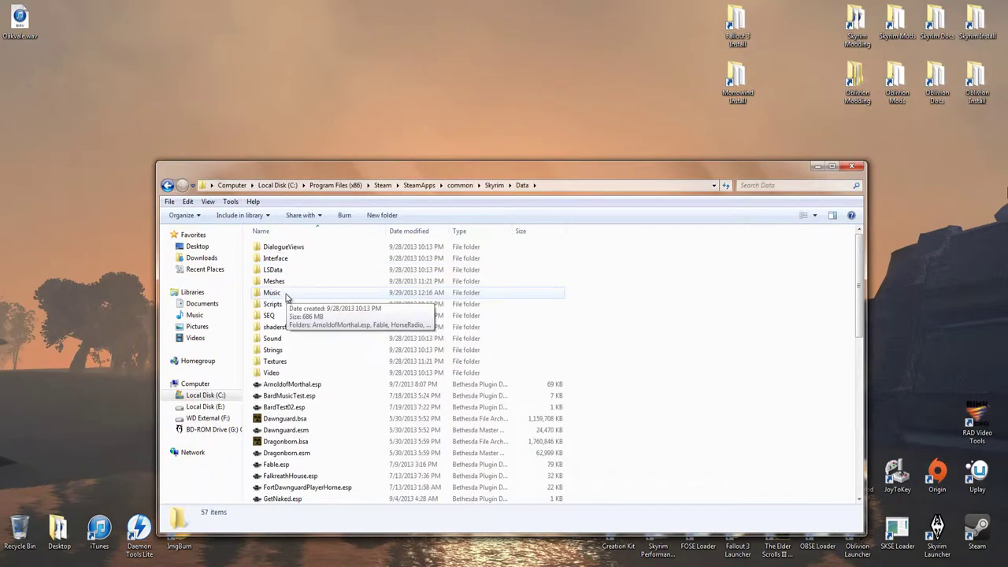
{"action": "double_click", "coordinate": [285, 294]}
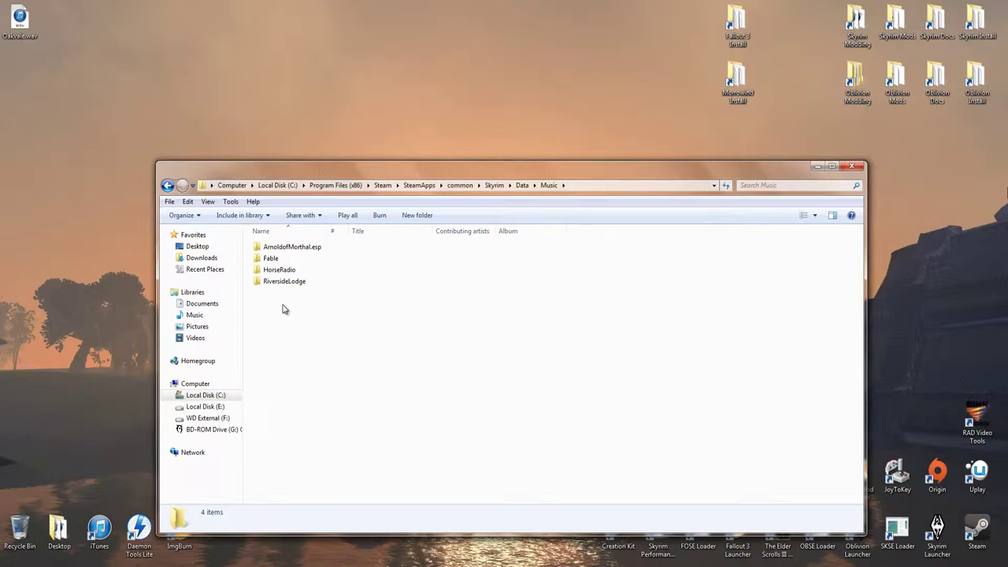
- Create a new folder named MusicTest inside the Music folder
{"action": "right_click", "coordinate": [285, 309]}
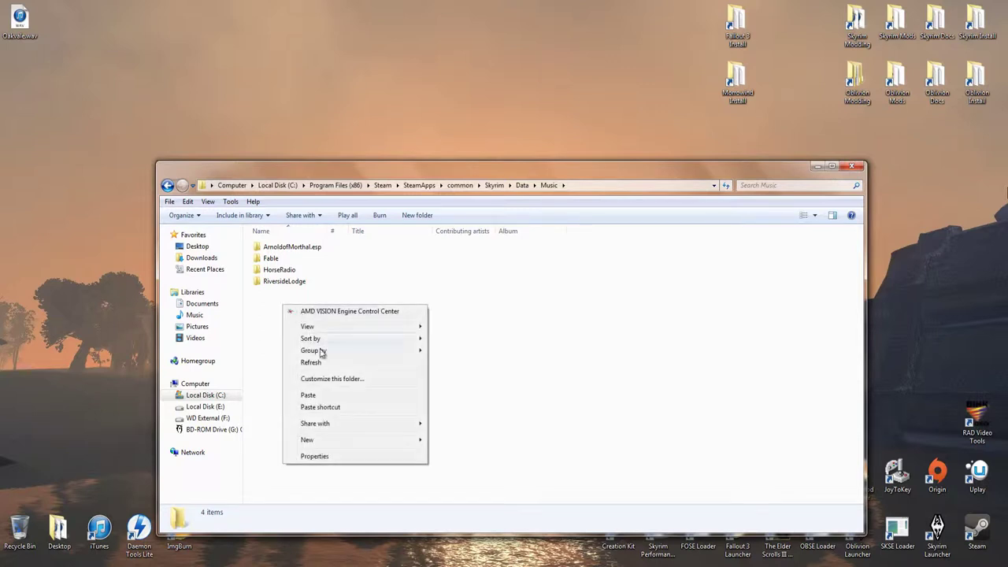
{"action": "mouse_move", "coordinate": [359, 441]}
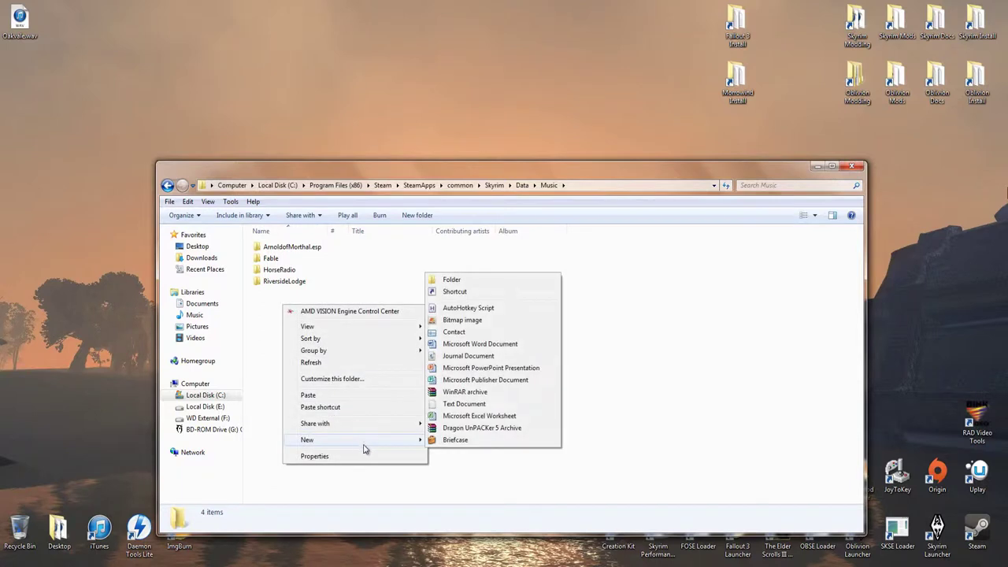
{"action": "left_click", "coordinate": [469, 282]}
{"action": "type", "text": "MusicTest"}
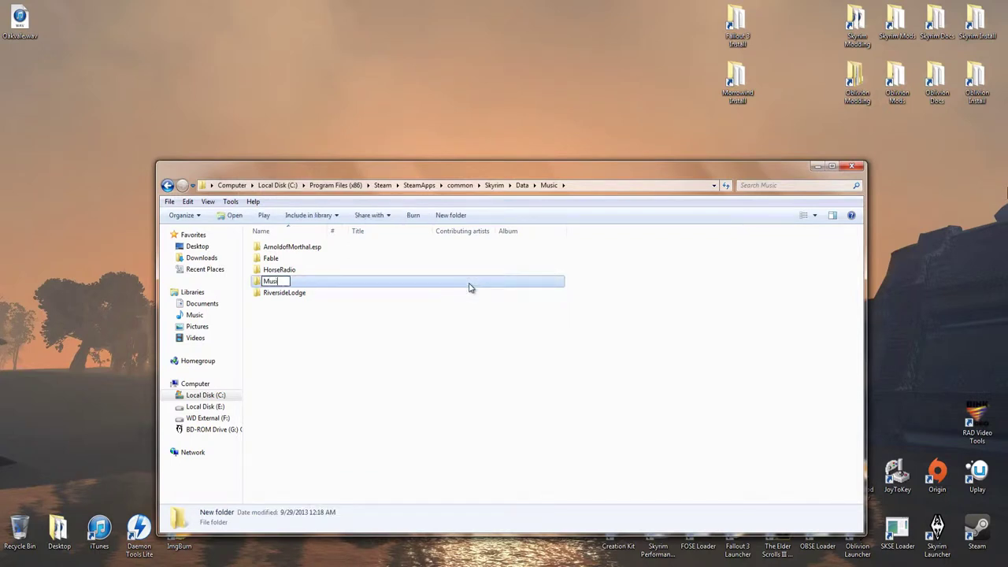
{"action": "key", "text": "Return"}
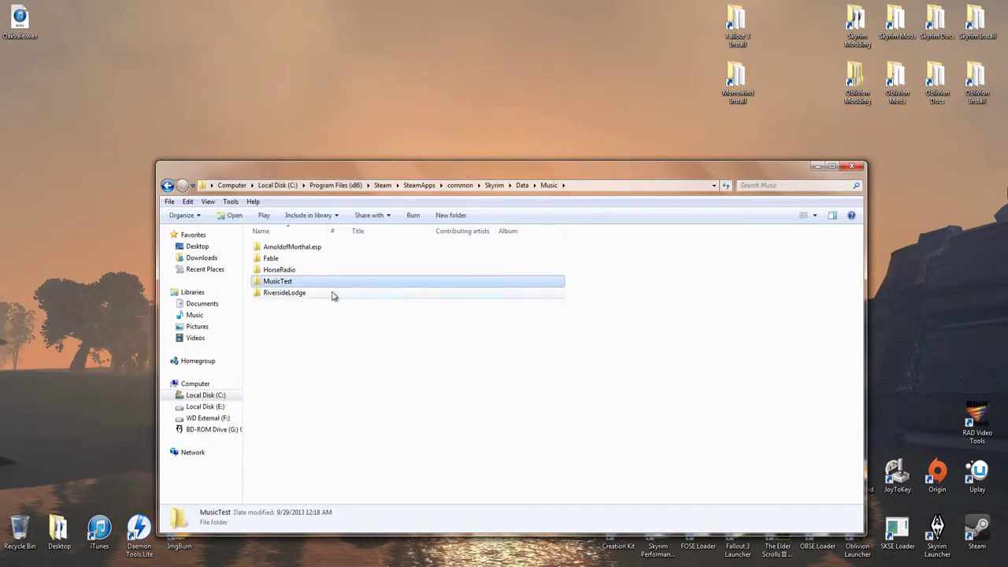
- Paste Oakvale.wav into the MusicTest folder and close the Explorer window
{"action": "double_click", "coordinate": [282, 283]}
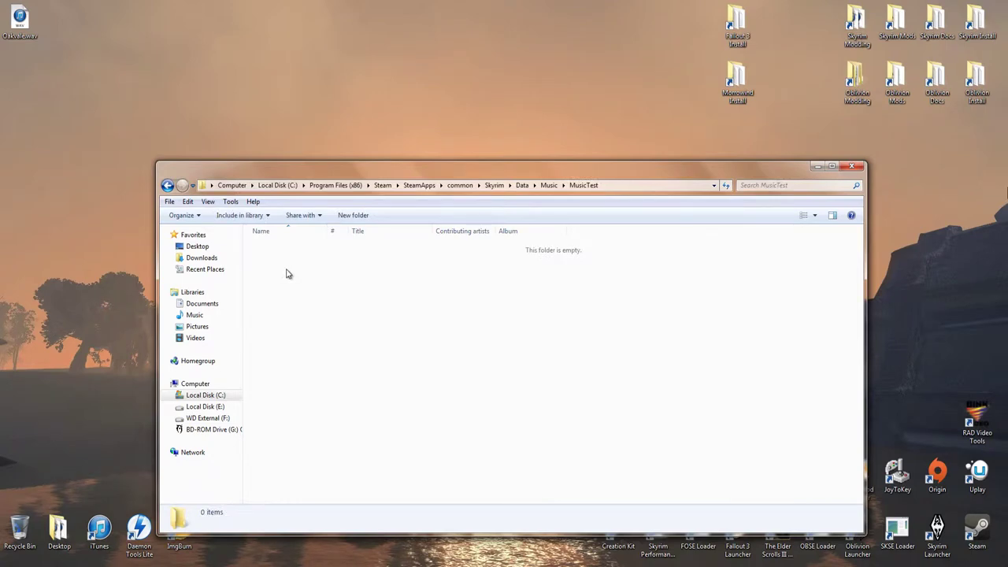
{"action": "right_click", "coordinate": [287, 271]}
{"action": "left_click", "coordinate": [319, 358]}
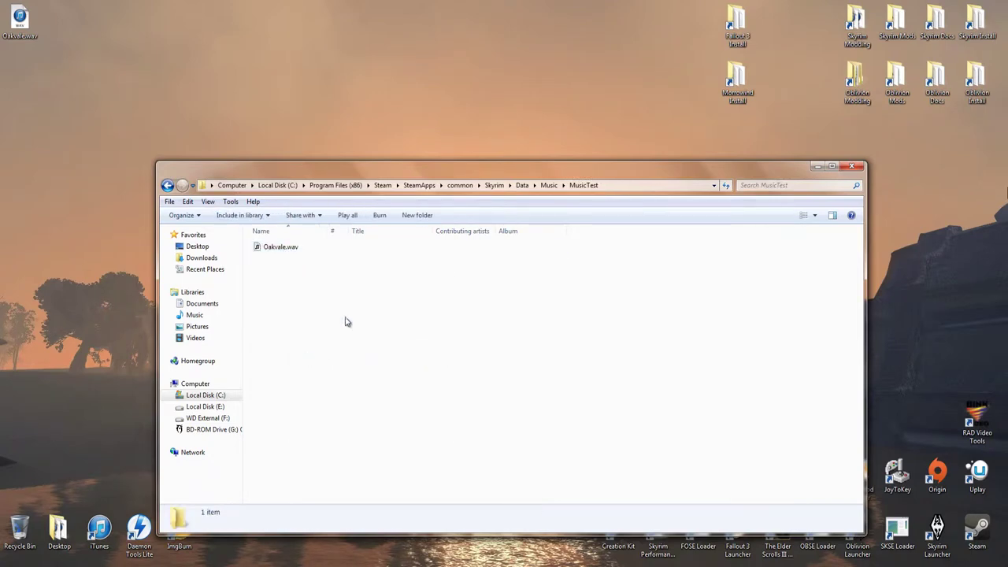
{"action": "left_click", "coordinate": [851, 166]}
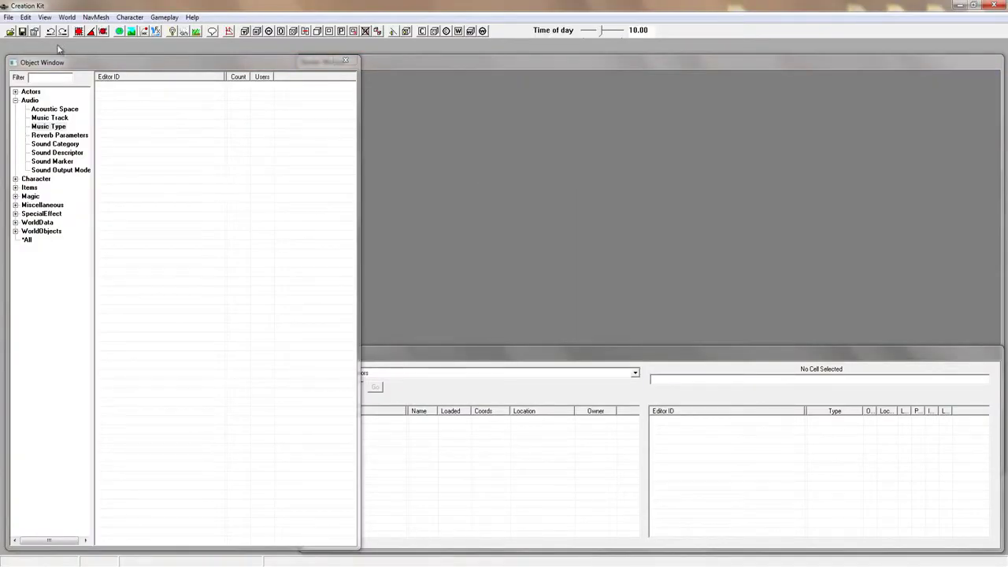
- In the Data dialog, check Skyrim.esm and MusicTest.esp and set MusicTest.esp as the Active File
{"action": "left_click", "coordinate": [9, 18]}
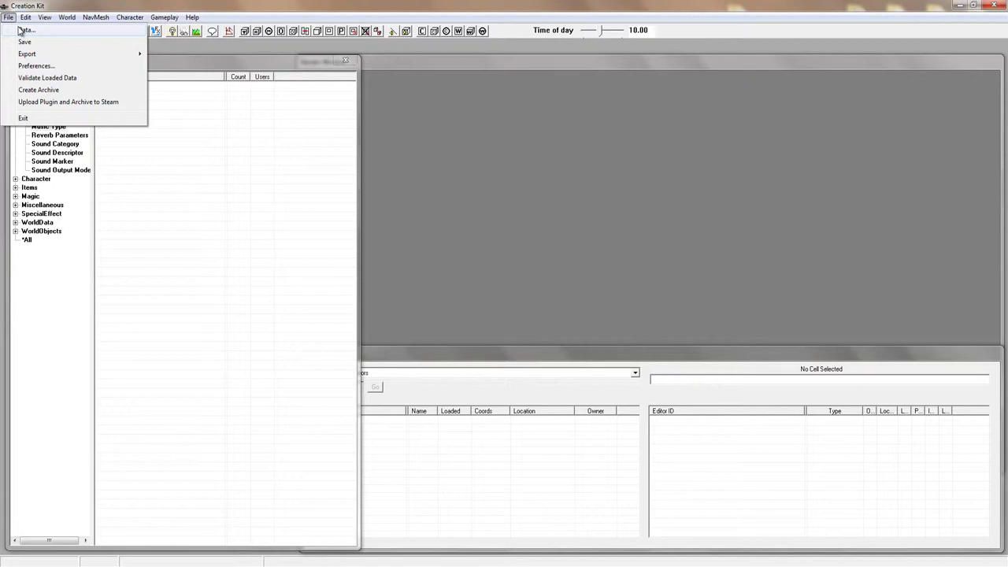
{"action": "left_click", "coordinate": [24, 30]}
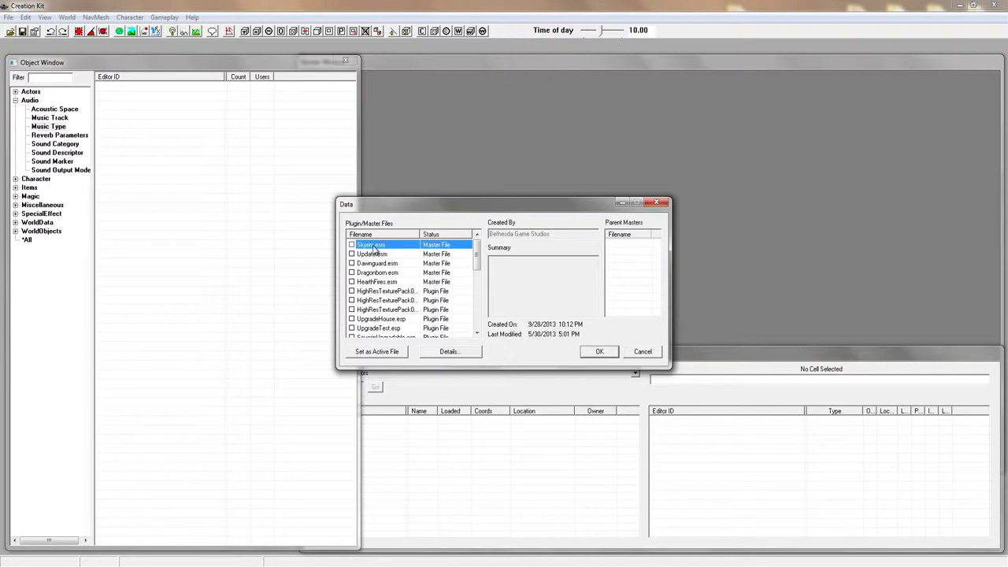
{"action": "double_click", "coordinate": [374, 248]}
{"action": "scroll", "coordinate": [375, 249], "scroll_direction": "down", "scroll_amount": 6}
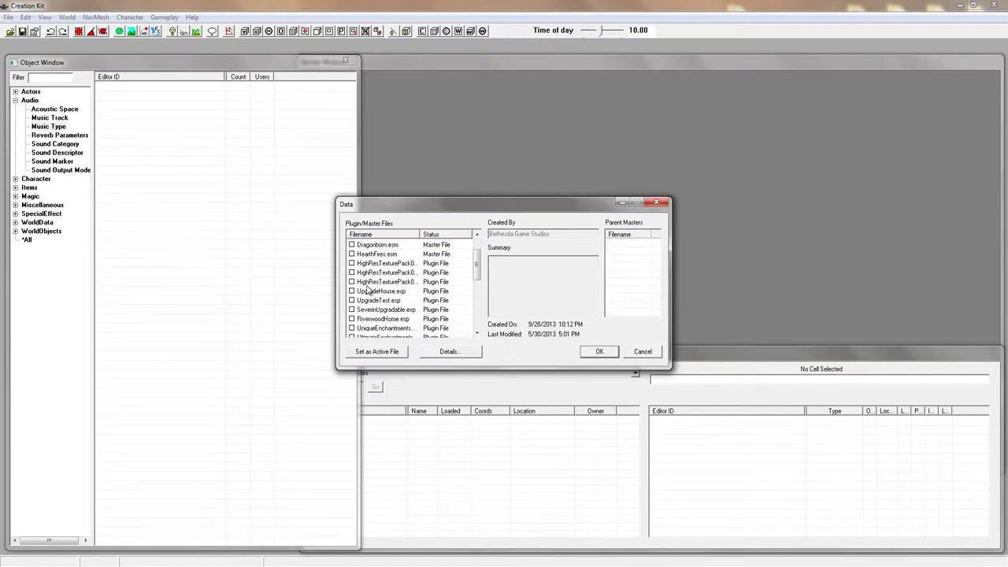
{"action": "double_click", "coordinate": [373, 328]}
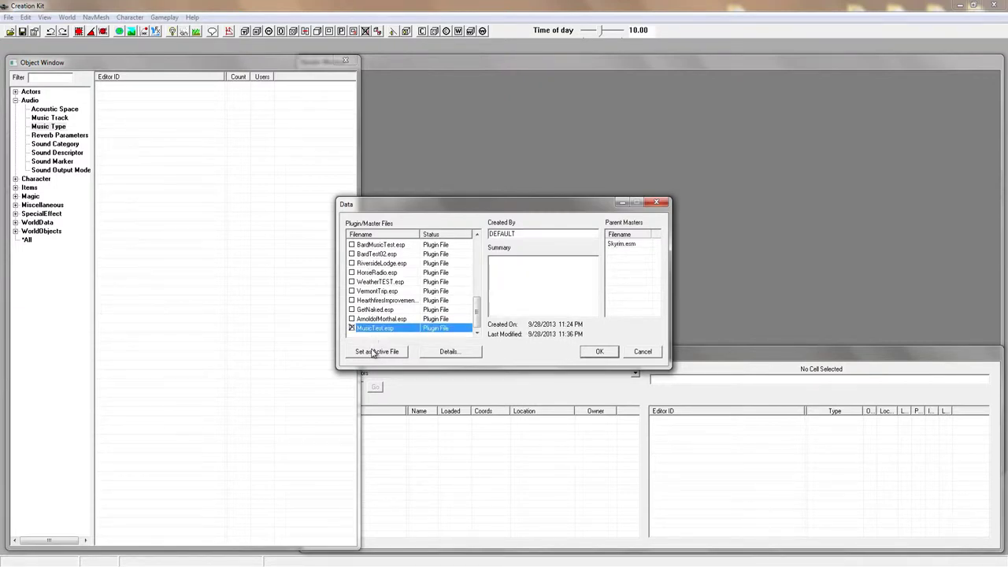
{"action": "left_click", "coordinate": [376, 354]}
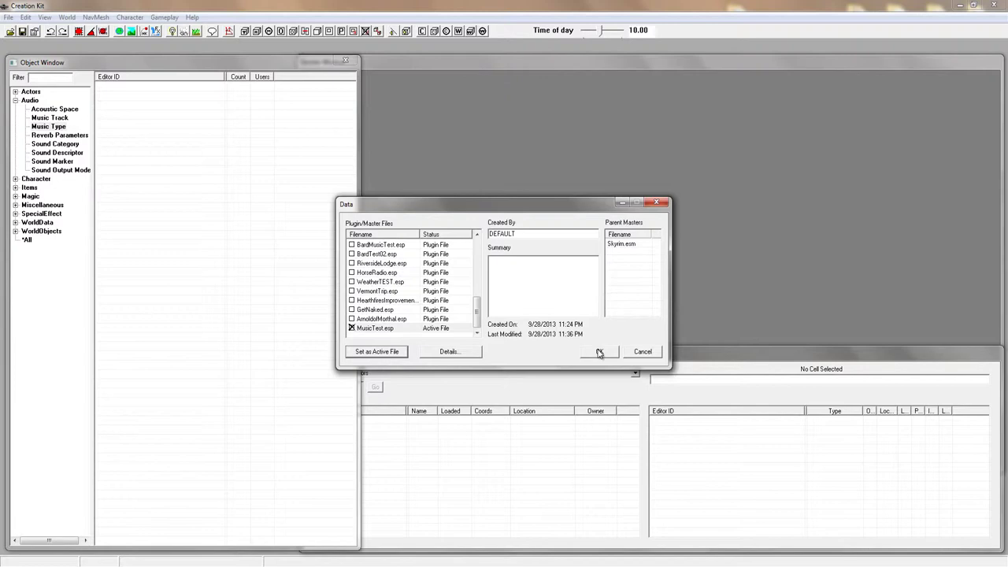
- Load the selected files, then list the Audio > Music Track records in the Object Window
{"action": "left_click", "coordinate": [599, 352]}
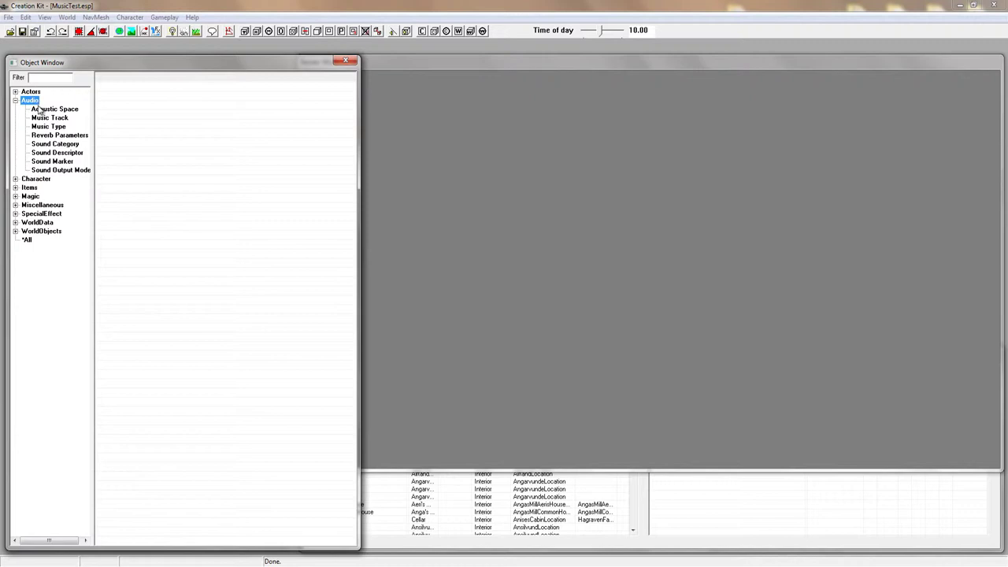
{"action": "left_click", "coordinate": [47, 126]}
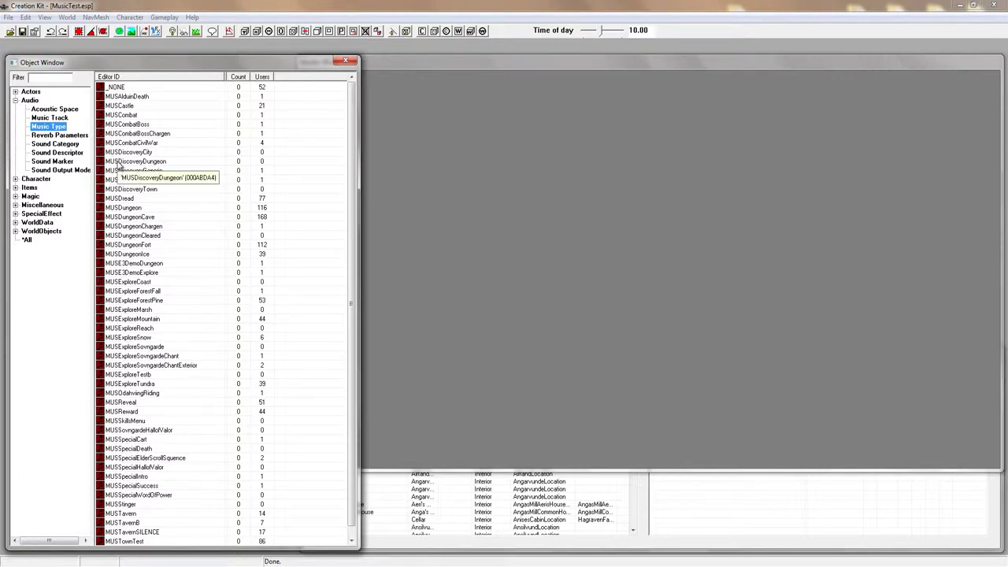
{"action": "left_click", "coordinate": [53, 117]}
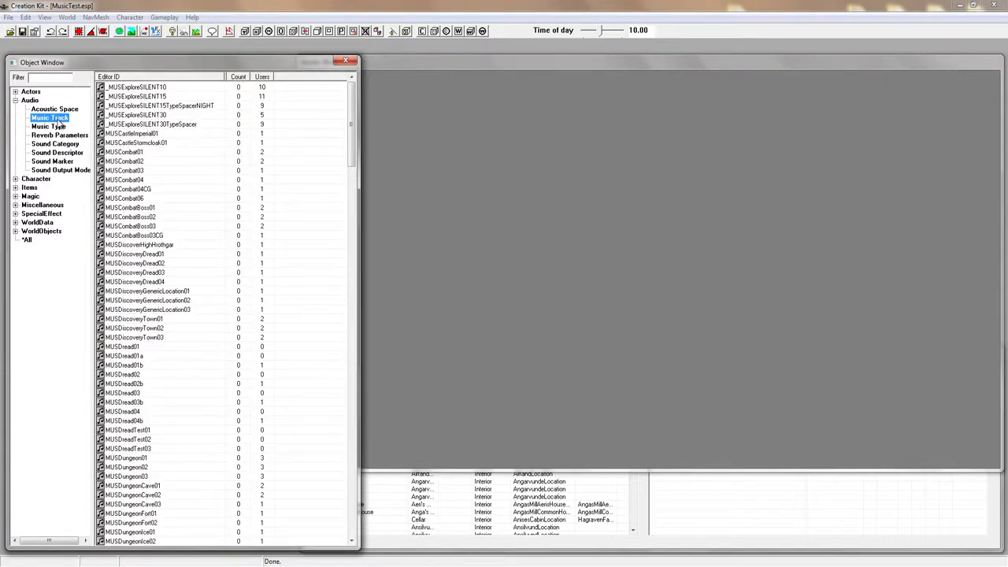
- Add a Single Track music track with ID 00MusicOakvale that uses MusicTest\Oakvale.wav
{"action": "right_click", "coordinate": [140, 152]}
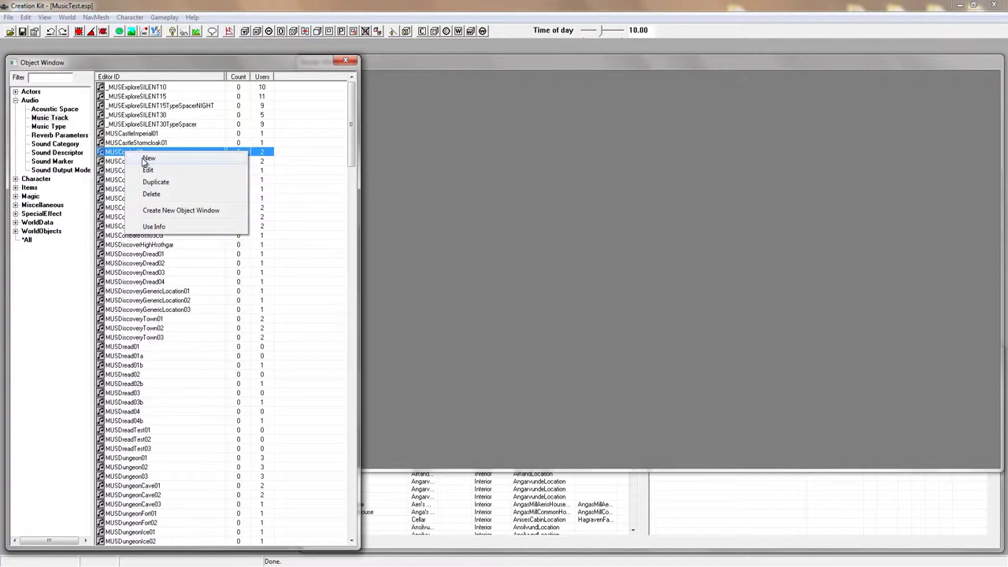
{"action": "left_click", "coordinate": [148, 159]}
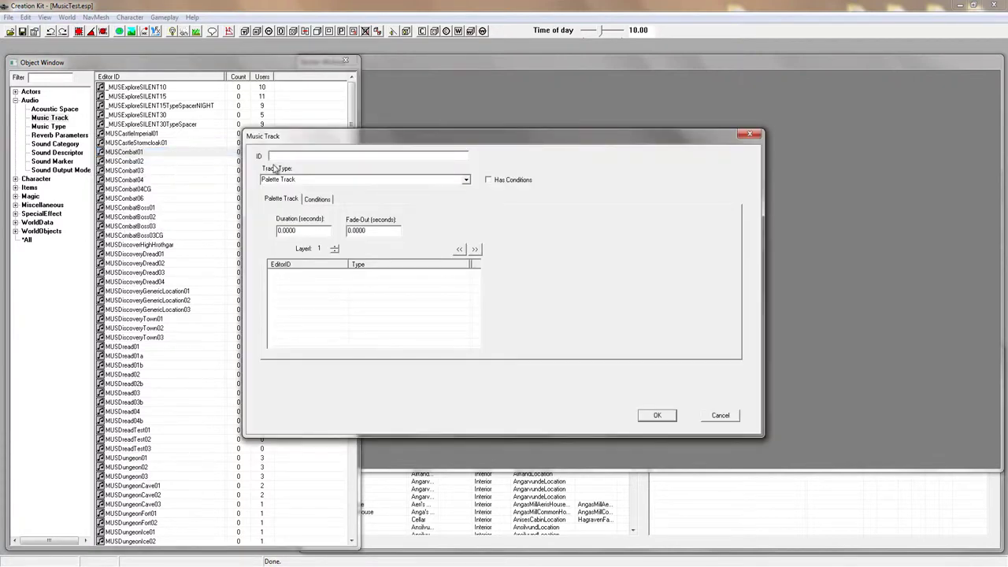
{"action": "type", "text": "00Music0"}
{"action": "type", "text": "akvale"}
{"action": "left_click", "coordinate": [466, 179]}
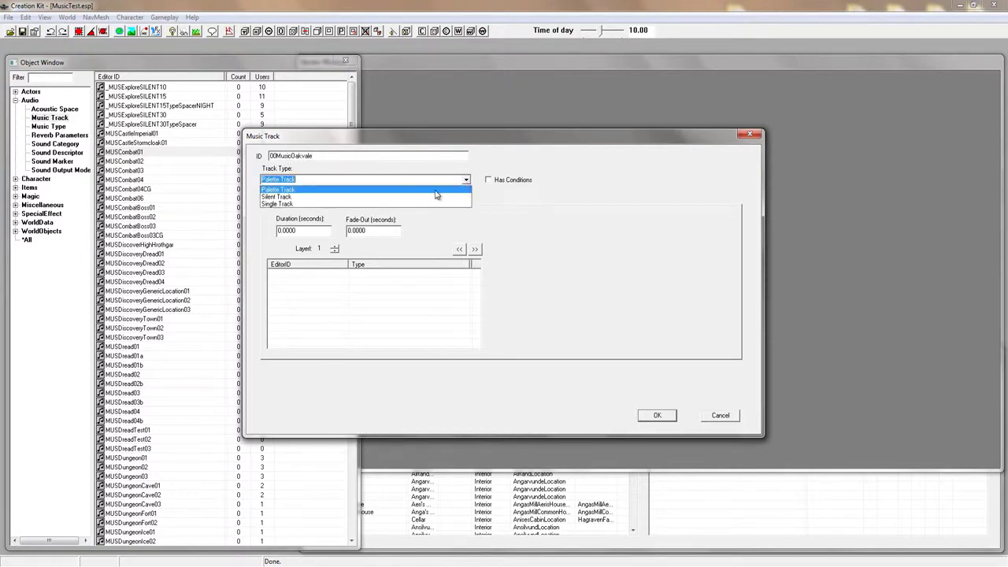
{"action": "left_click", "coordinate": [423, 204]}
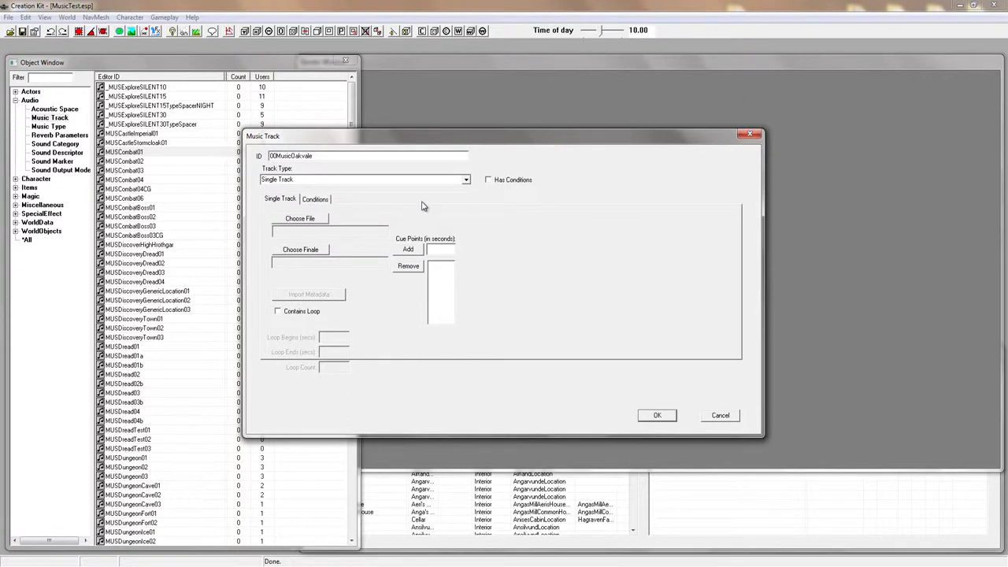
{"action": "left_click", "coordinate": [299, 220]}
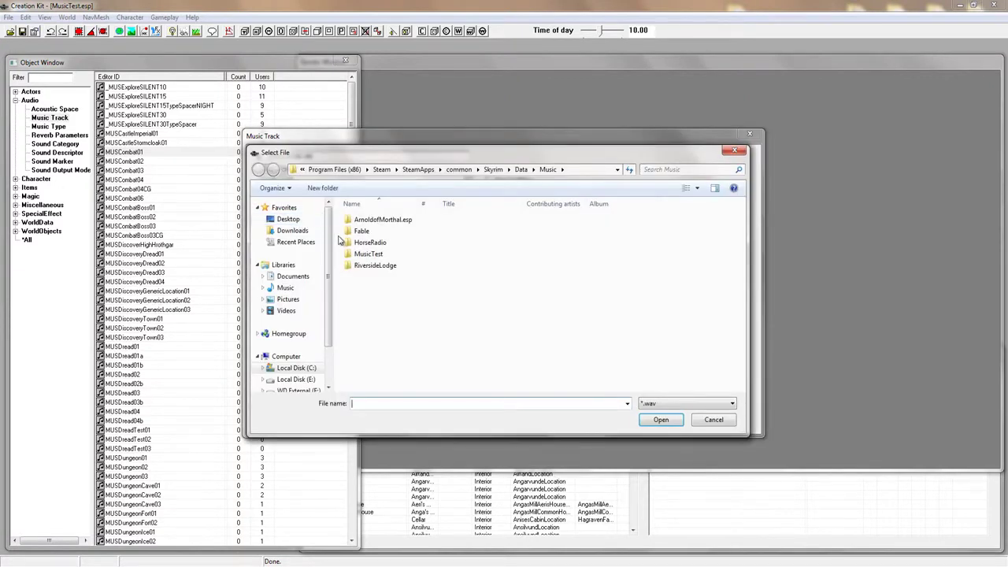
{"action": "double_click", "coordinate": [363, 254]}
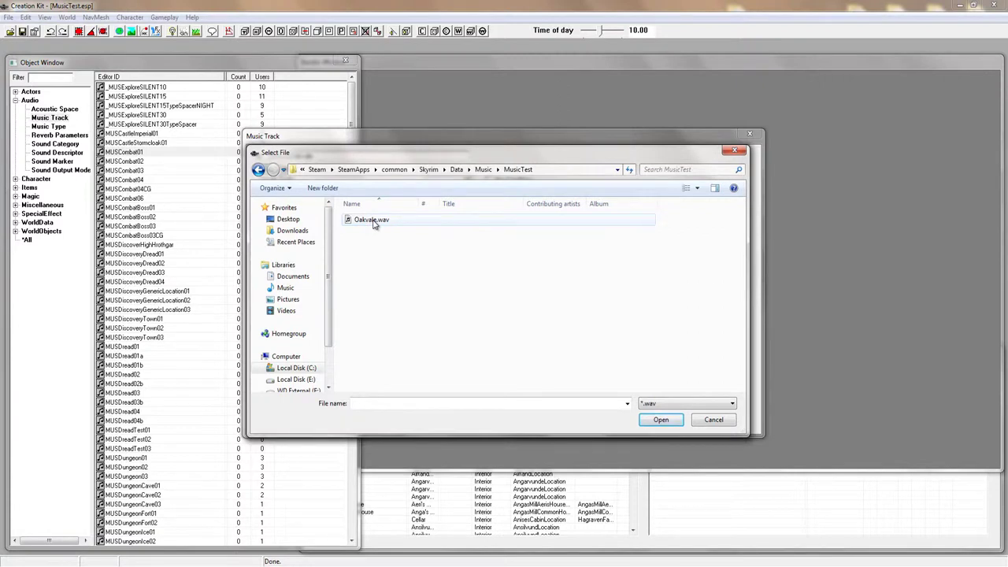
{"action": "double_click", "coordinate": [371, 220]}
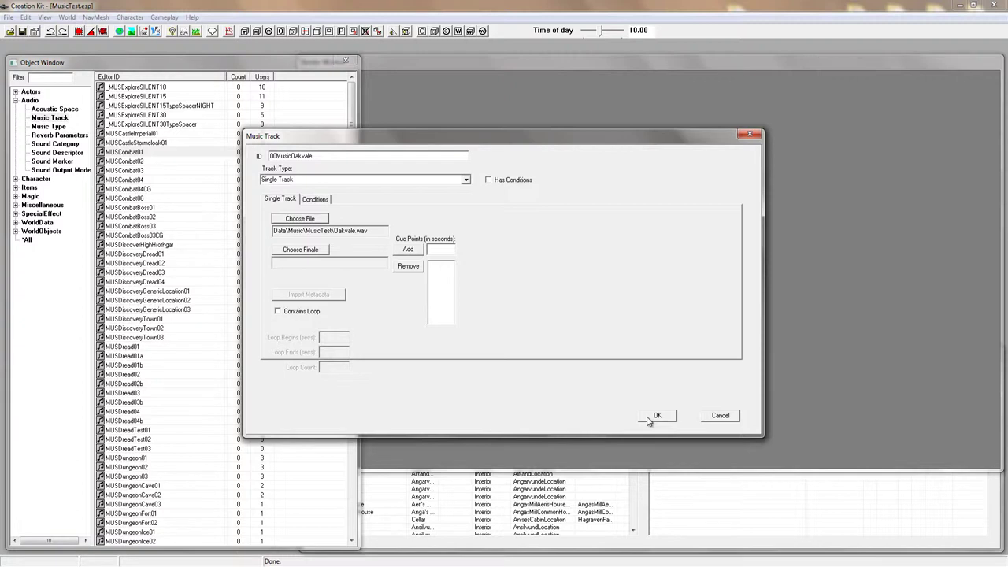
{"action": "left_click", "coordinate": [648, 419]}
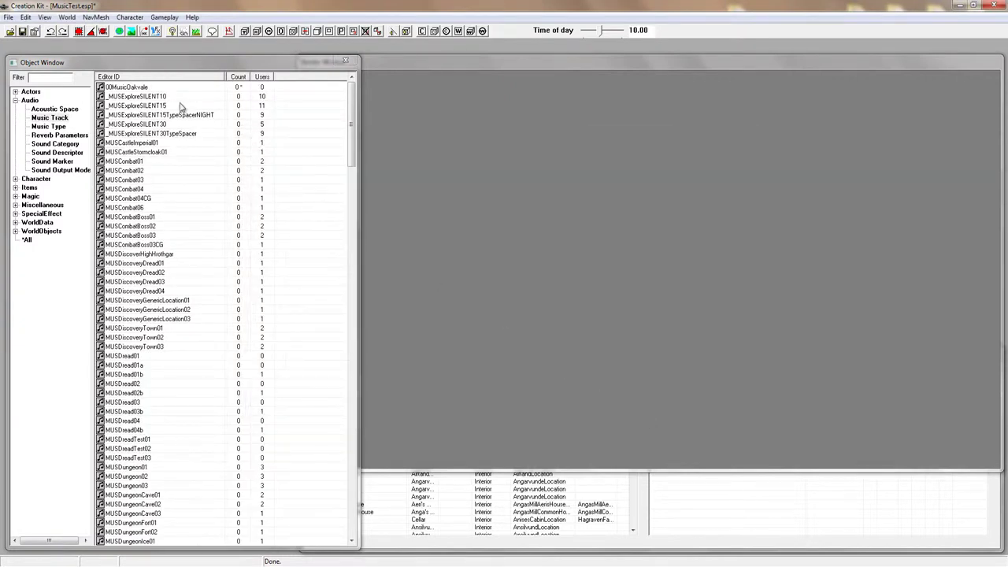
- Start a new Music Type record and give it the ID 00HouseMusic
{"action": "left_click", "coordinate": [134, 88]}
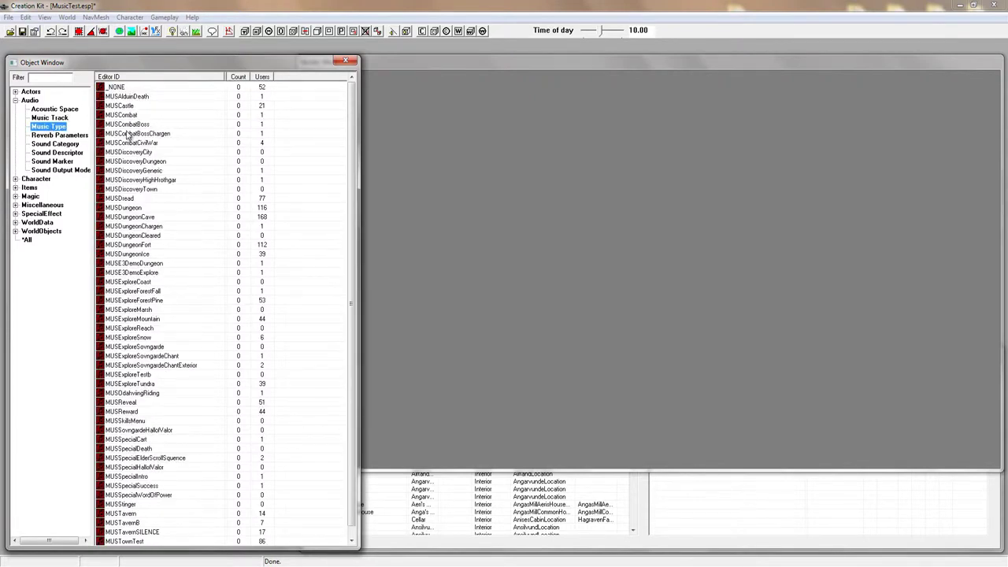
{"action": "right_click", "coordinate": [121, 135]}
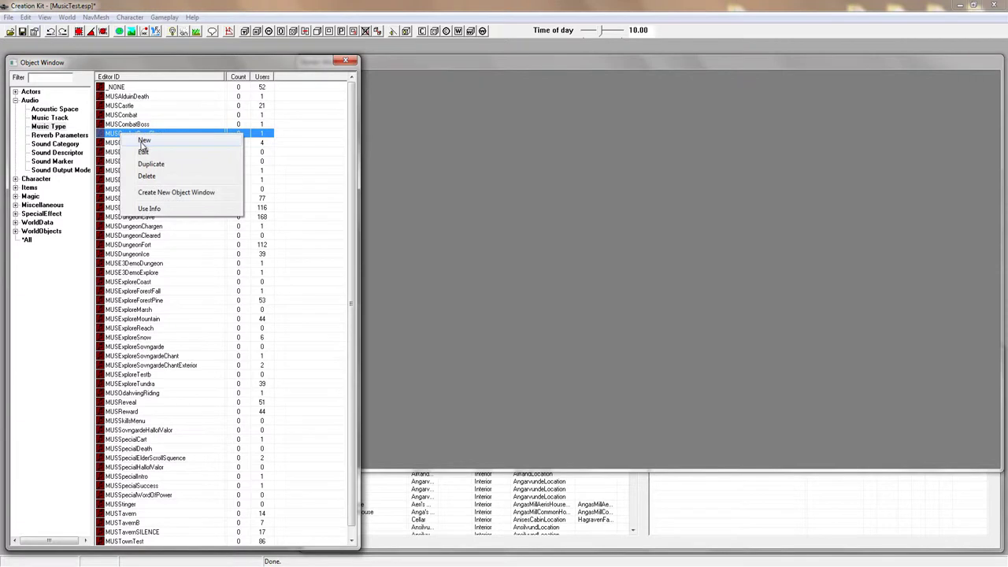
{"action": "left_click", "coordinate": [146, 139]}
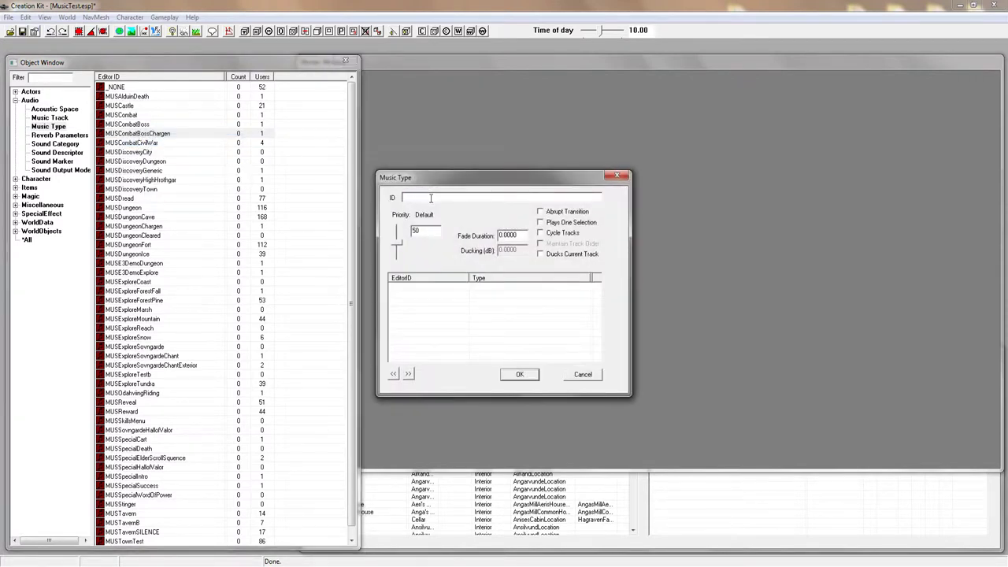
{"action": "type", "text": "00MusicHouse"}
{"action": "key", "text": "BackSpace"}
{"action": "key", "text": "BackSpace"}
{"action": "key", "text": "BackSpace"}
{"action": "key", "text": "BackSpace"}
{"action": "key", "text": "BackSpace"}
{"action": "key", "text": "BackSpace"}
{"action": "key", "text": "BackSpace"}
{"action": "key", "text": "BackSpace"}
{"action": "key", "text": "BackSpace"}
{"action": "key", "text": "BackSpace"}
{"action": "type", "text": "House"}
{"action": "key", "text": "BackSpace"}
{"action": "key", "text": "BackSpace"}
{"action": "key", "text": "BackSpace"}
{"action": "key", "text": "BackSpace"}
{"action": "type", "text": "ouseMusic"}
- Add 00MusicOakvale to the type's track list and save the 00HouseMusic record
{"action": "right_click", "coordinate": [408, 298]}
{"action": "left_click", "coordinate": [423, 302]}
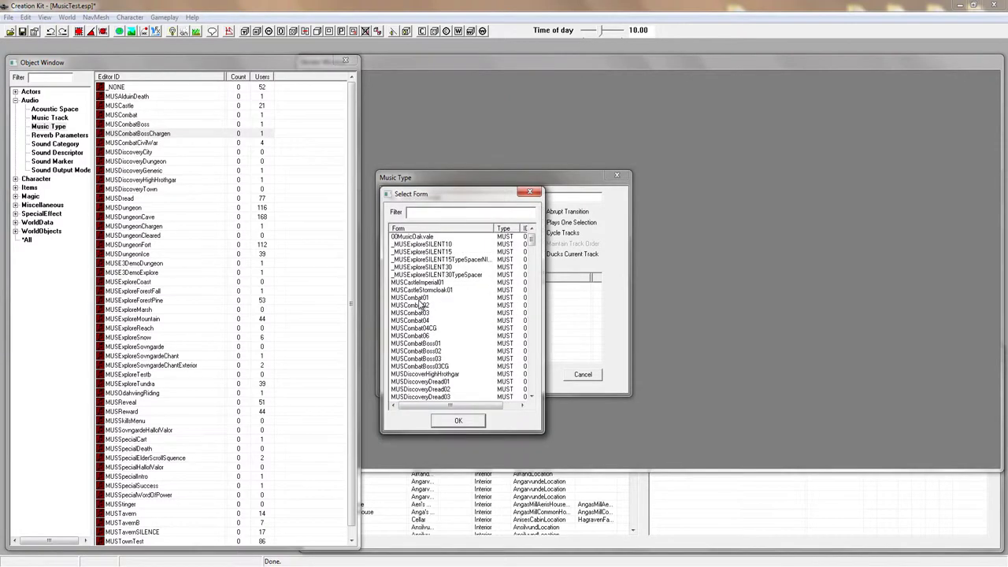
{"action": "left_click", "coordinate": [411, 237]}
{"action": "left_click", "coordinate": [457, 420]}
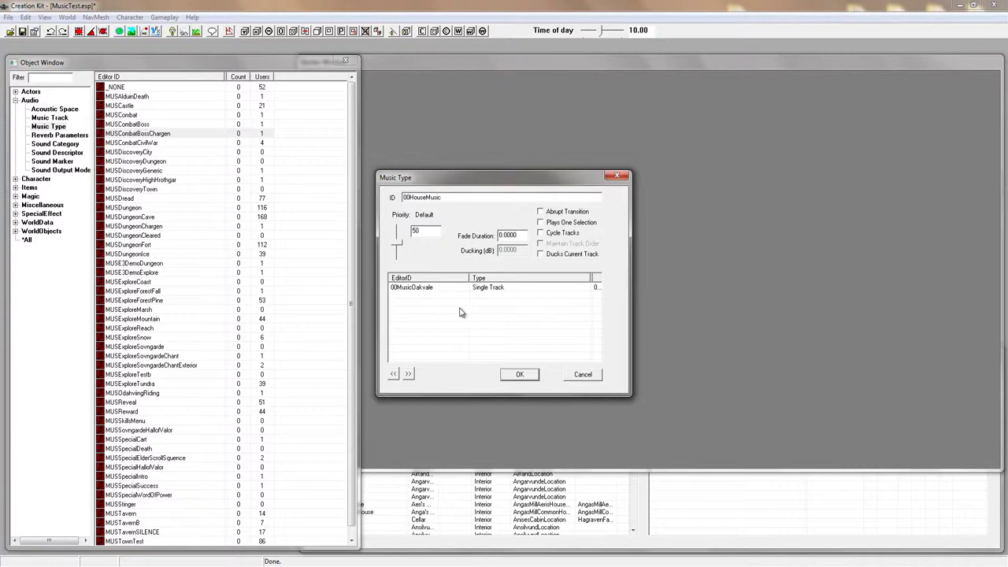
{"action": "left_click", "coordinate": [518, 375]}
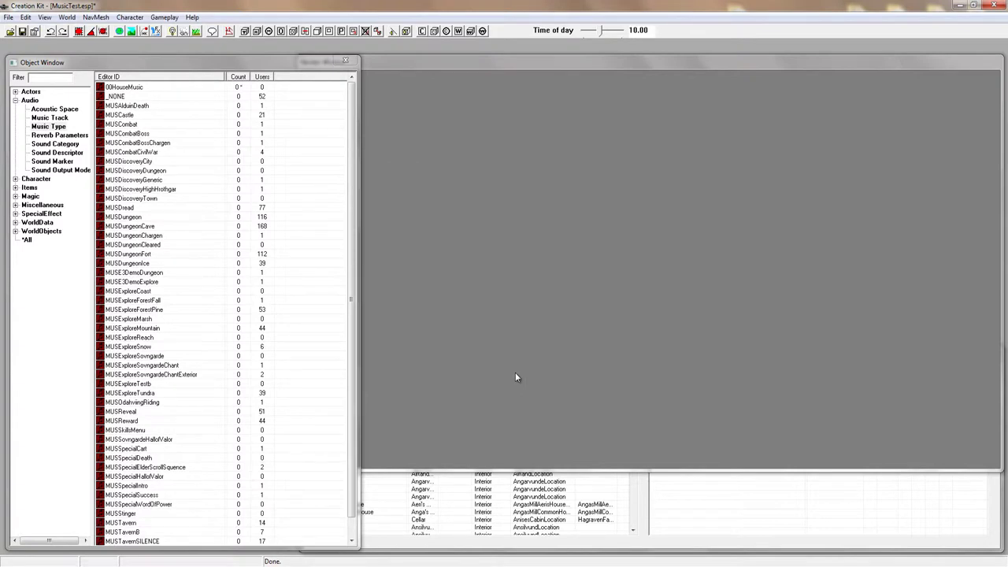
- Set the 00MusicTestHouse cell's Music type to 00HouseMusic, then apply and confirm
{"action": "left_click", "coordinate": [435, 481]}
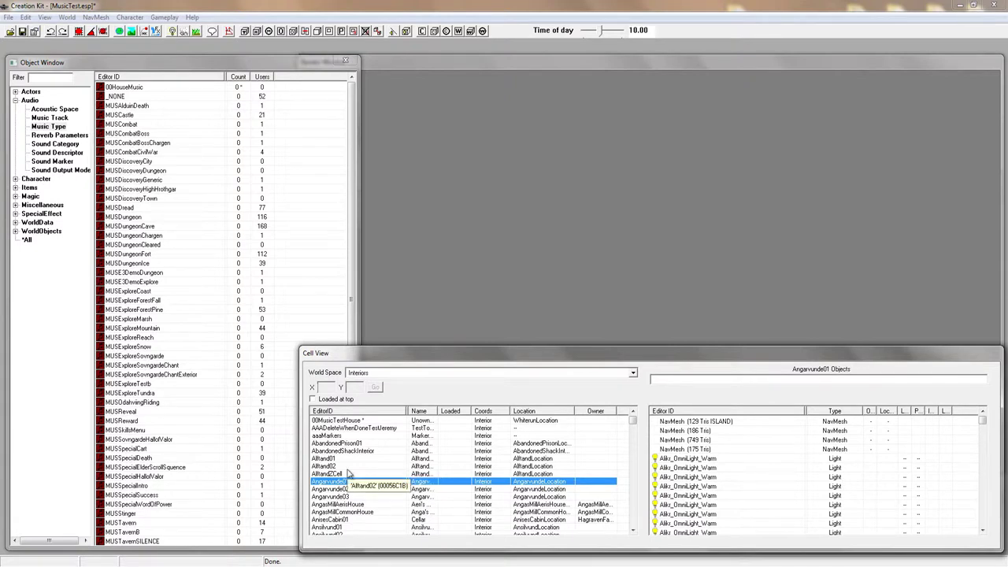
{"action": "left_click", "coordinate": [340, 421]}
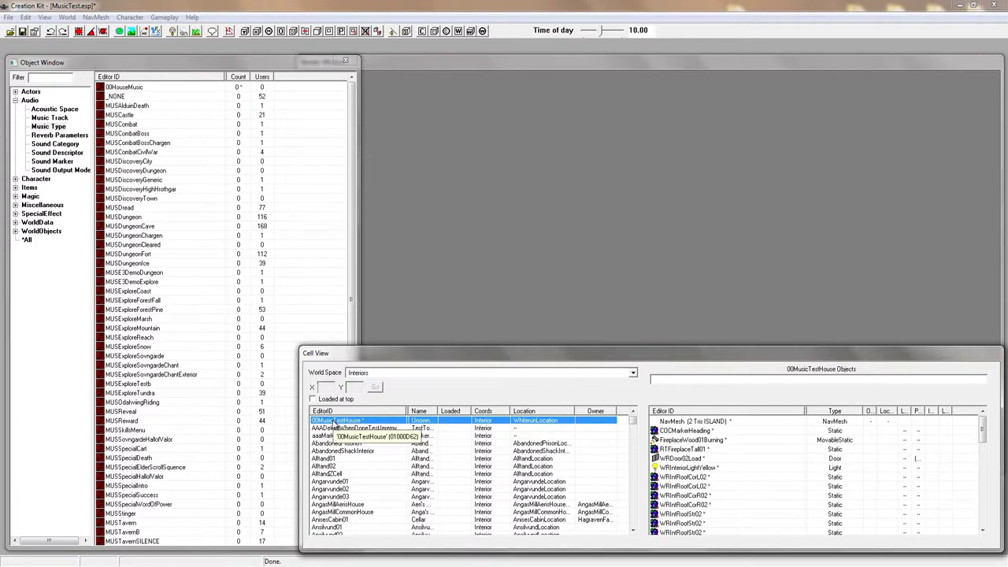
{"action": "right_click", "coordinate": [337, 425]}
{"action": "left_click", "coordinate": [358, 445]}
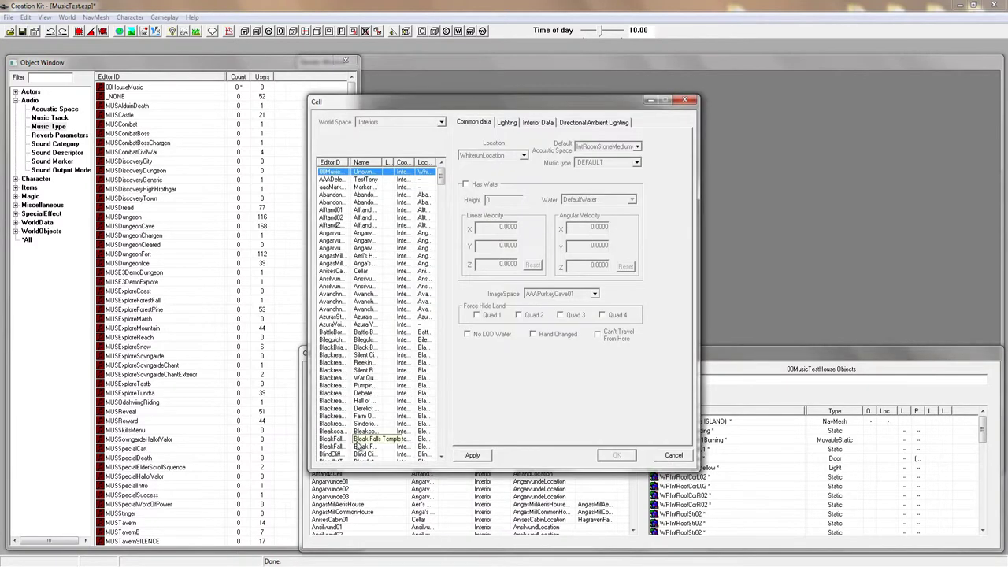
{"action": "left_click", "coordinate": [374, 187]}
{"action": "left_click", "coordinate": [346, 203]}
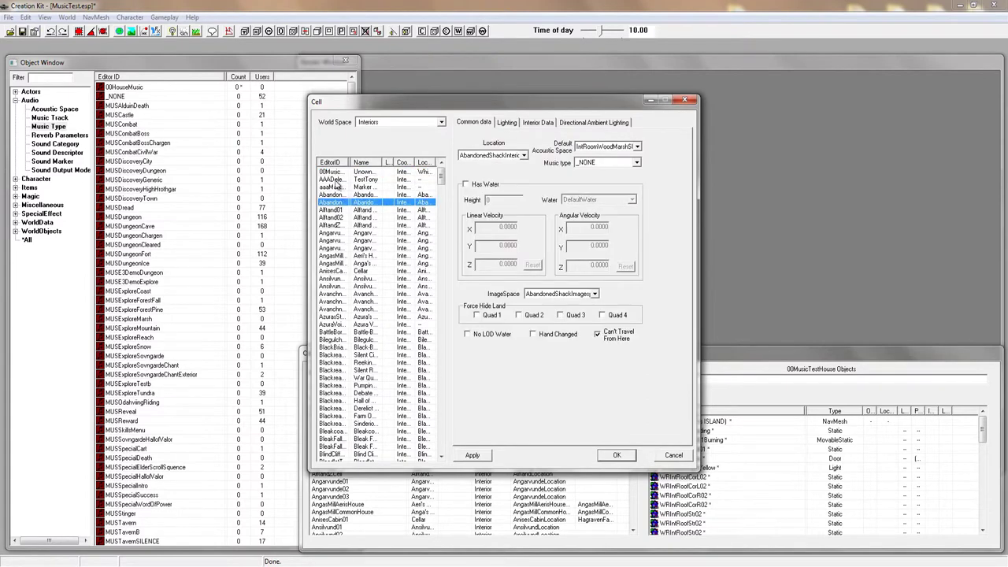
{"action": "left_click", "coordinate": [336, 172]}
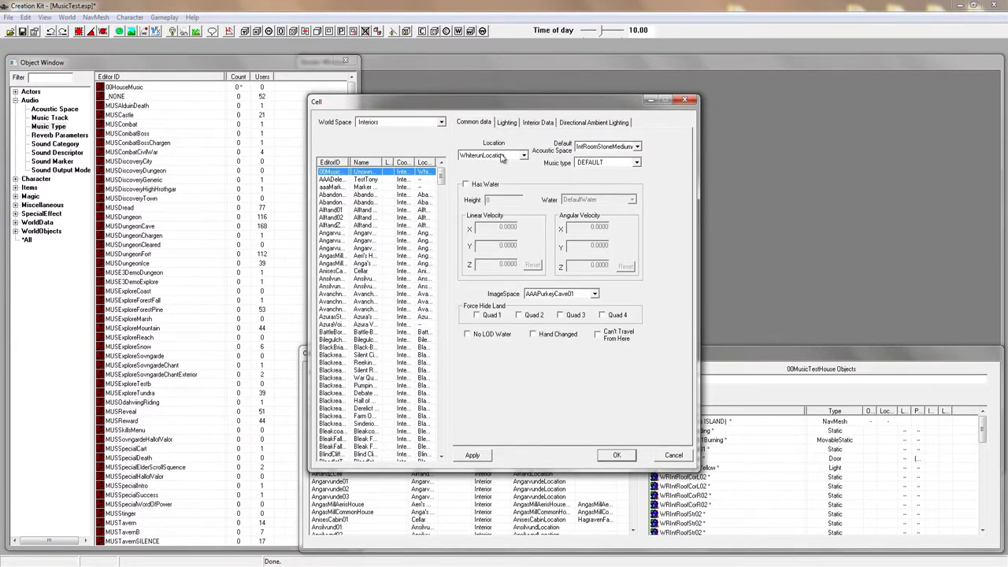
{"action": "left_click", "coordinate": [607, 164]}
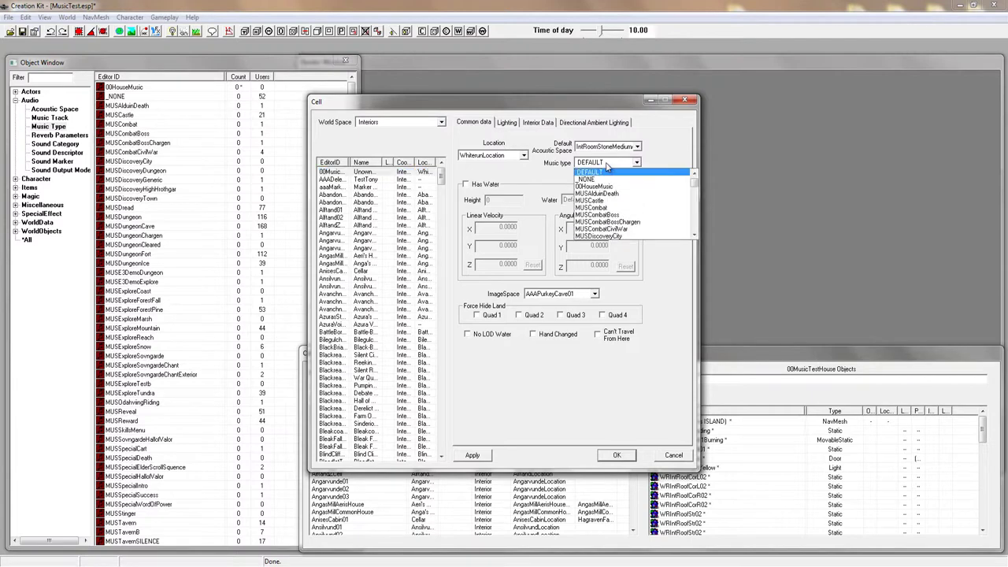
{"action": "left_click", "coordinate": [593, 187]}
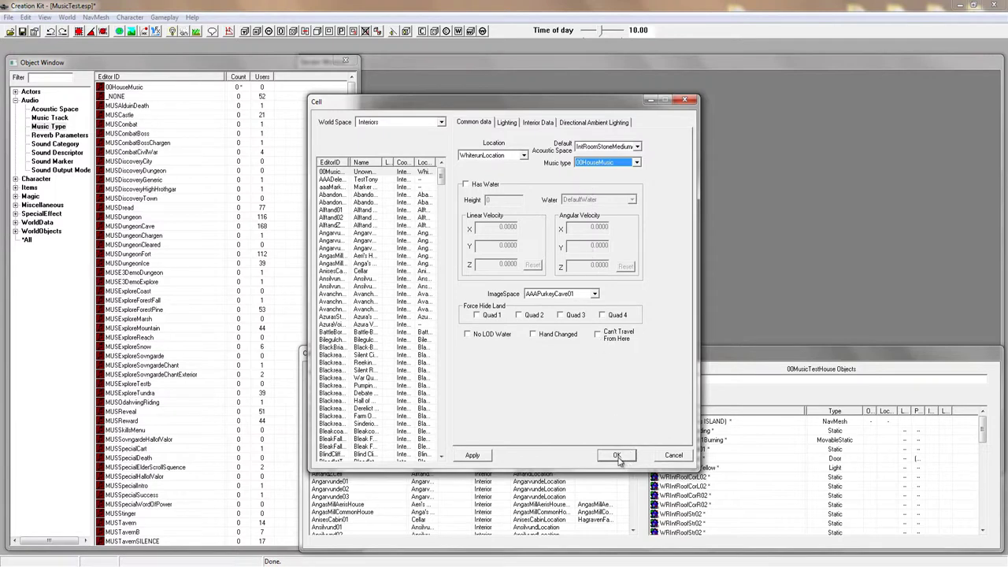
{"action": "left_click", "coordinate": [470, 456]}
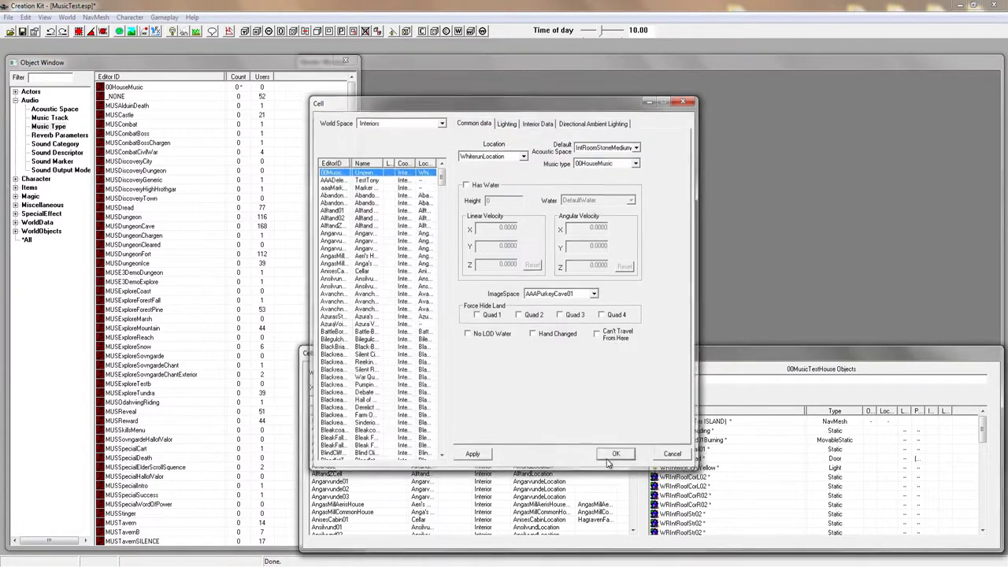
{"action": "left_click", "coordinate": [610, 458]}
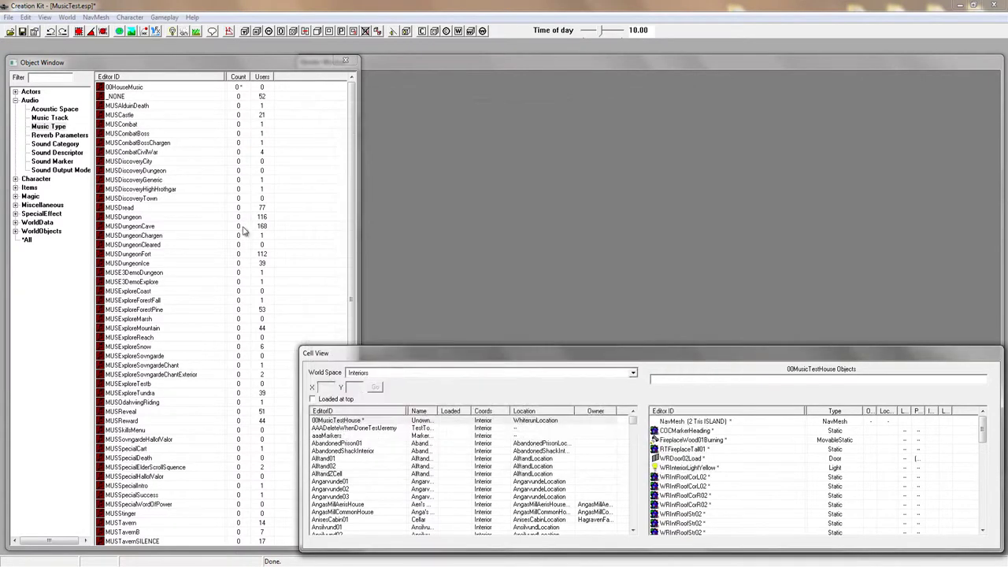
- Save the MusicTest.esp plugin from the toolbar
{"action": "left_click", "coordinate": [22, 33]}
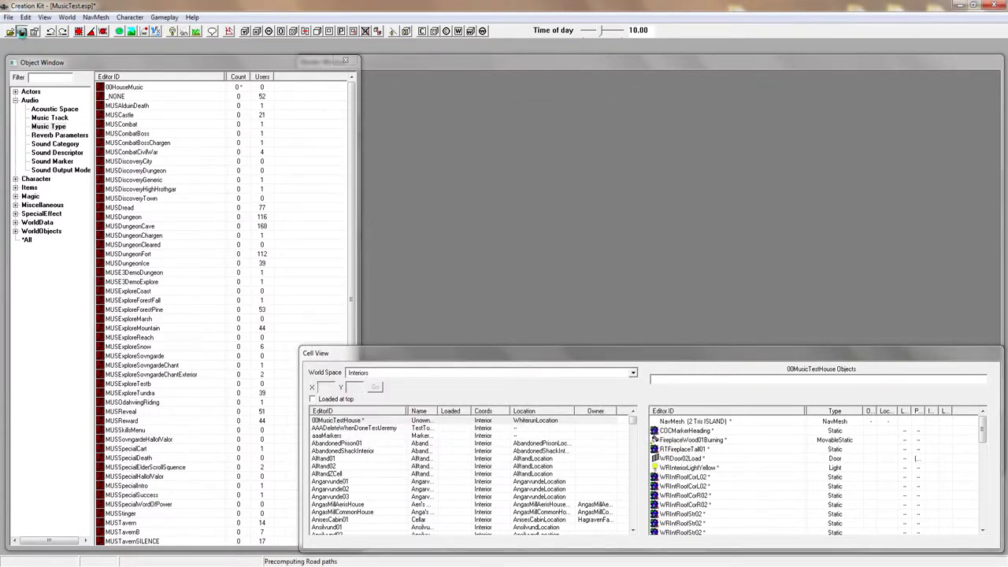